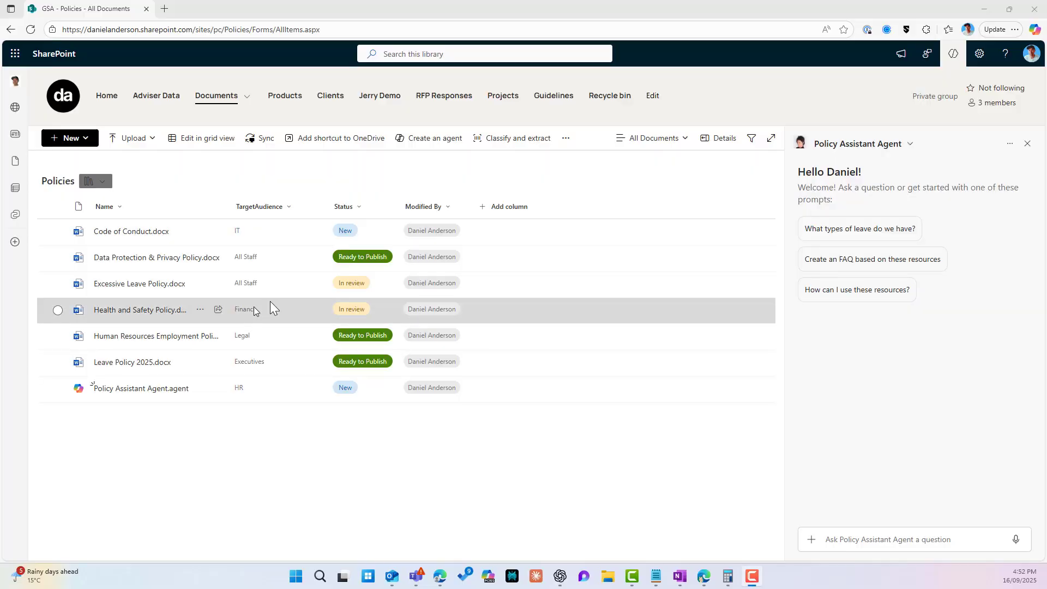
- Set Health and Safety Policy.docx's Status to Ready to Publish in its details pane
click(57, 310)
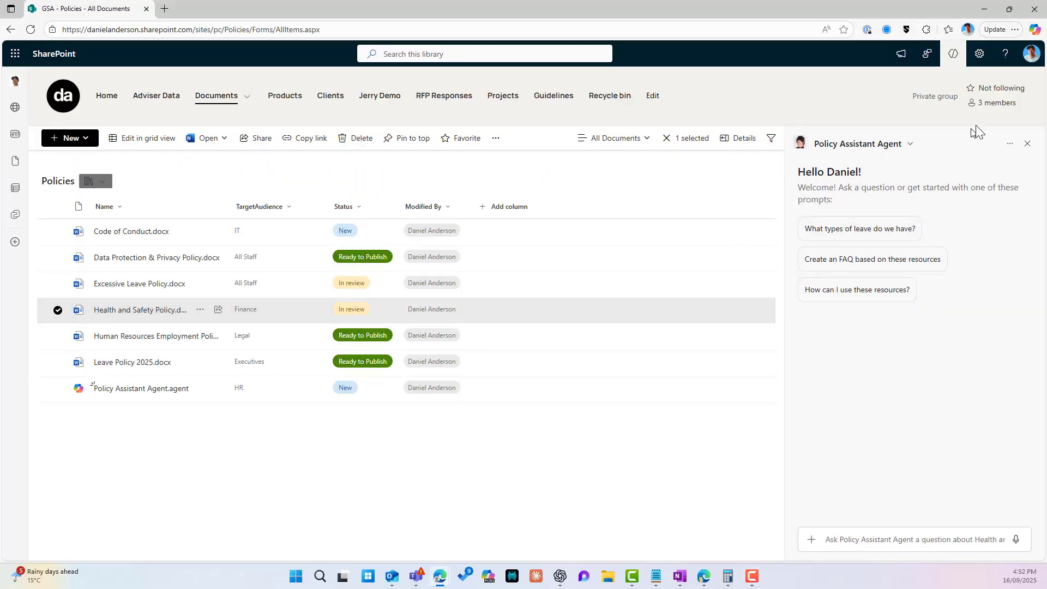
click(739, 138)
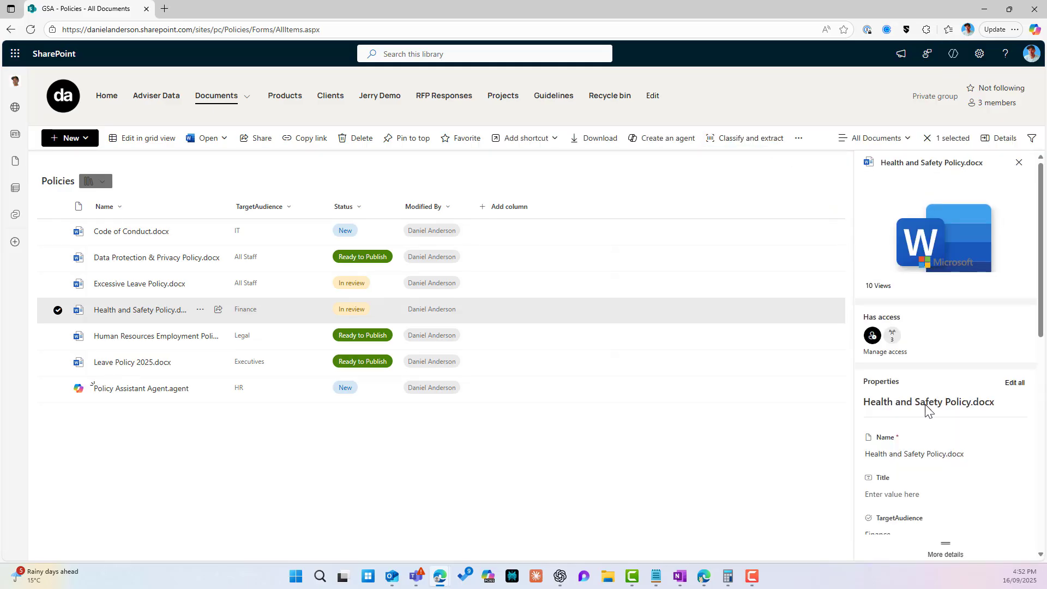
scroll(925, 411, down, 5)
click(905, 252)
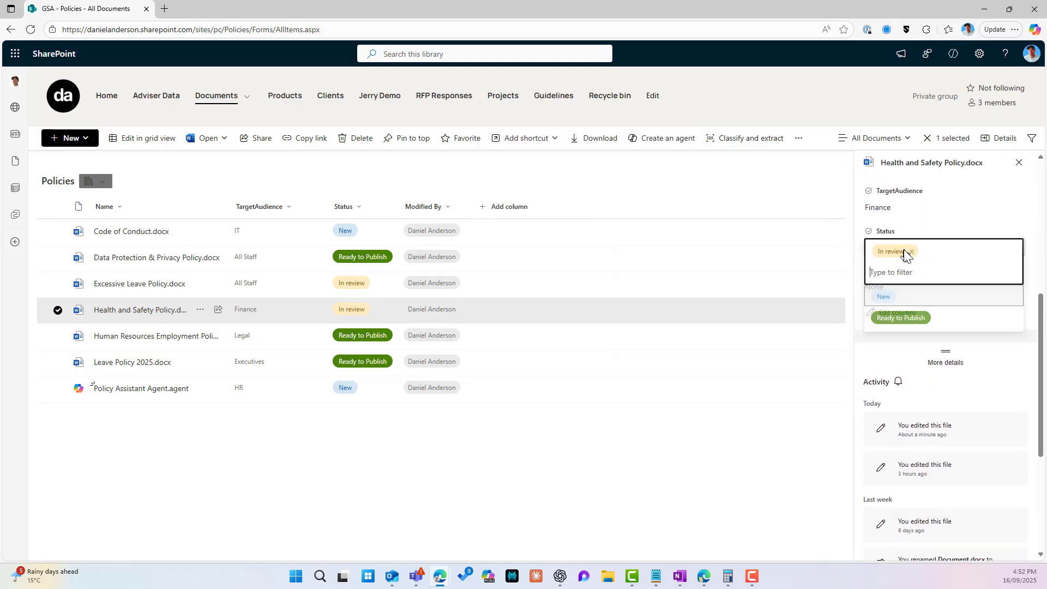
click(904, 318)
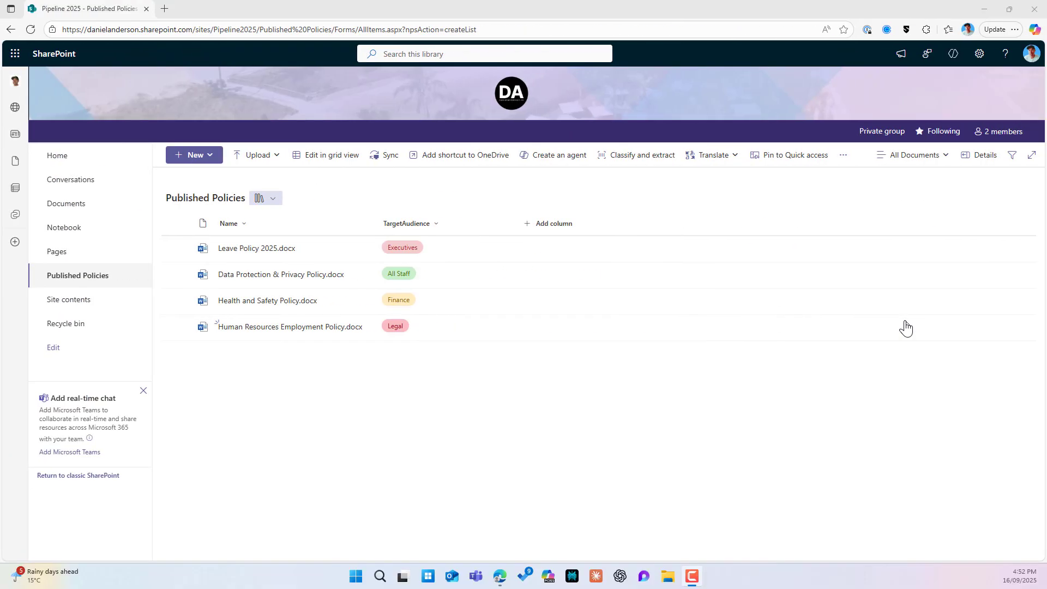
- Select the copied Health and Safety Policy file in the Policies library
click(182, 302)
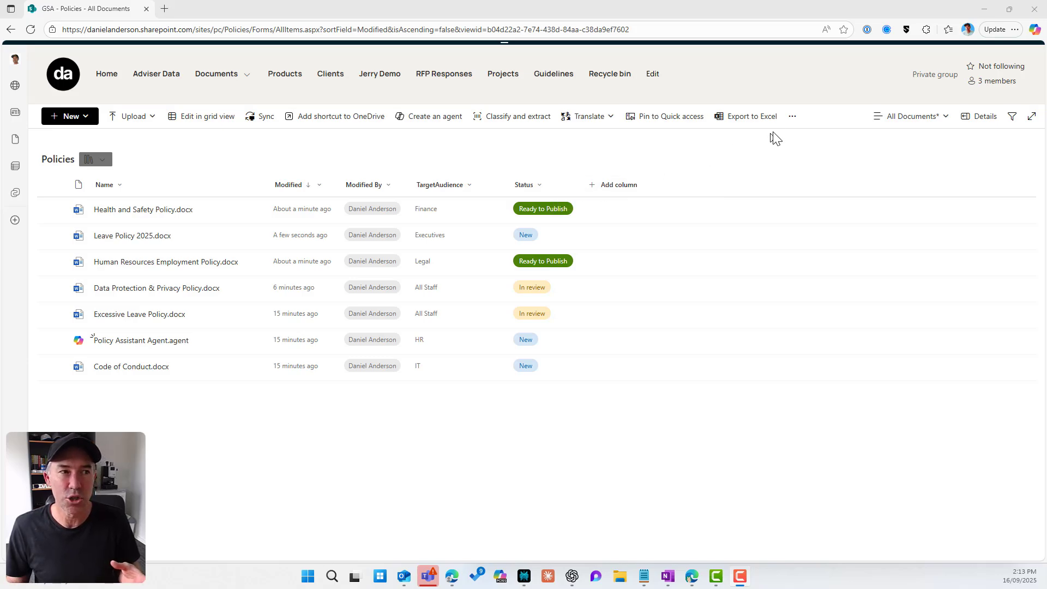
- Open the Policies library's Manage rules list via Automate > Rules
click(791, 117)
mouse_move(768, 146)
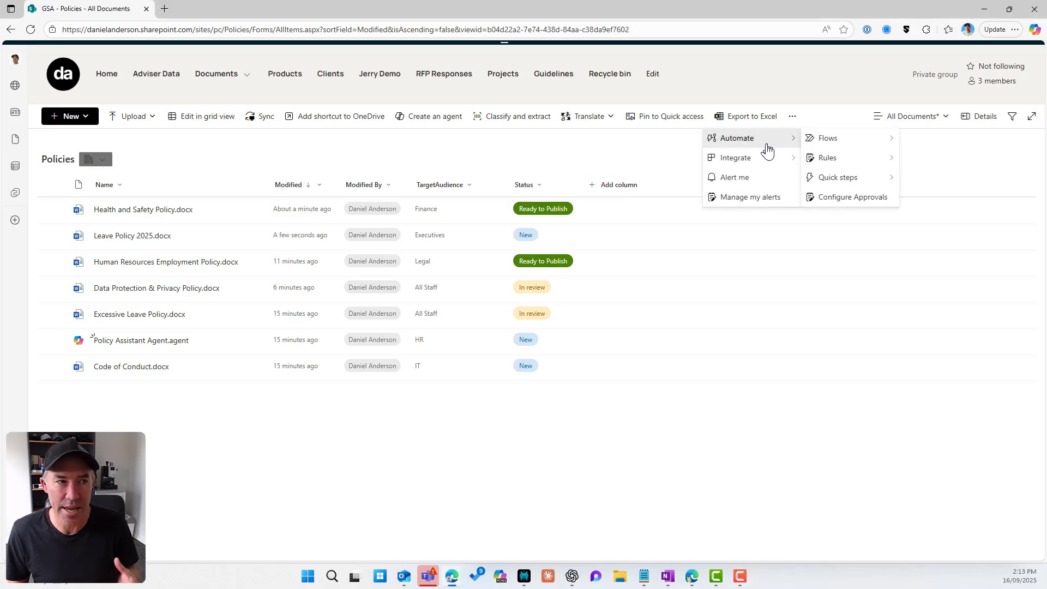
mouse_move(840, 168)
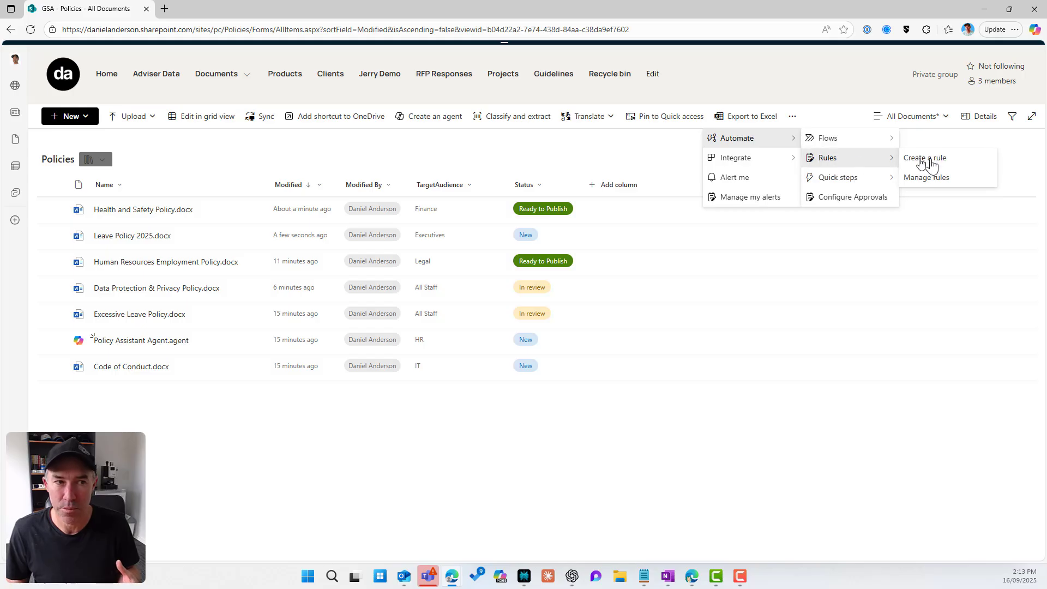
click(929, 180)
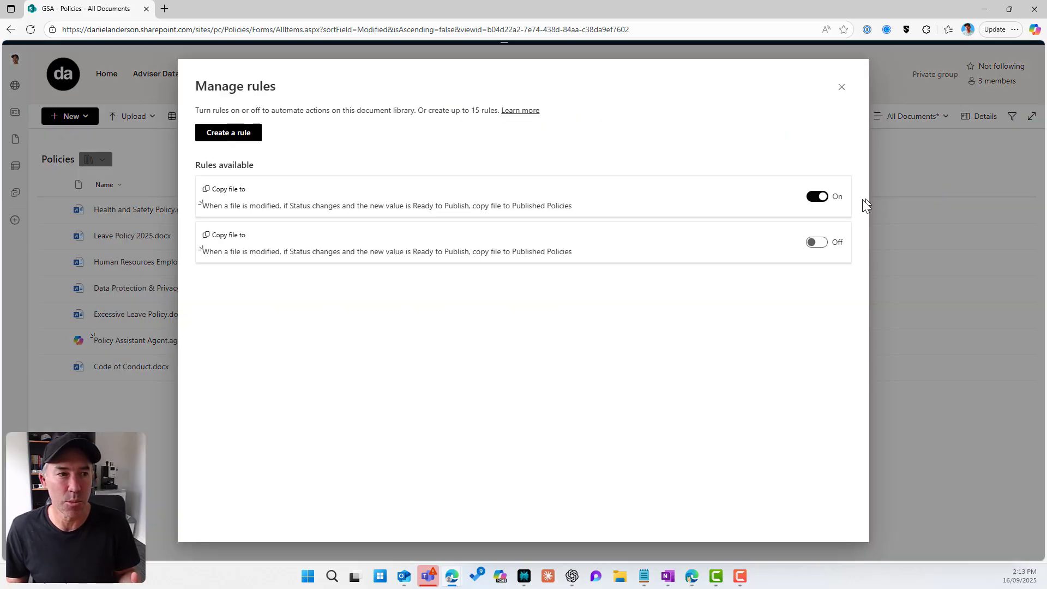
- Turn off and delete both existing Copy file rules
click(818, 197)
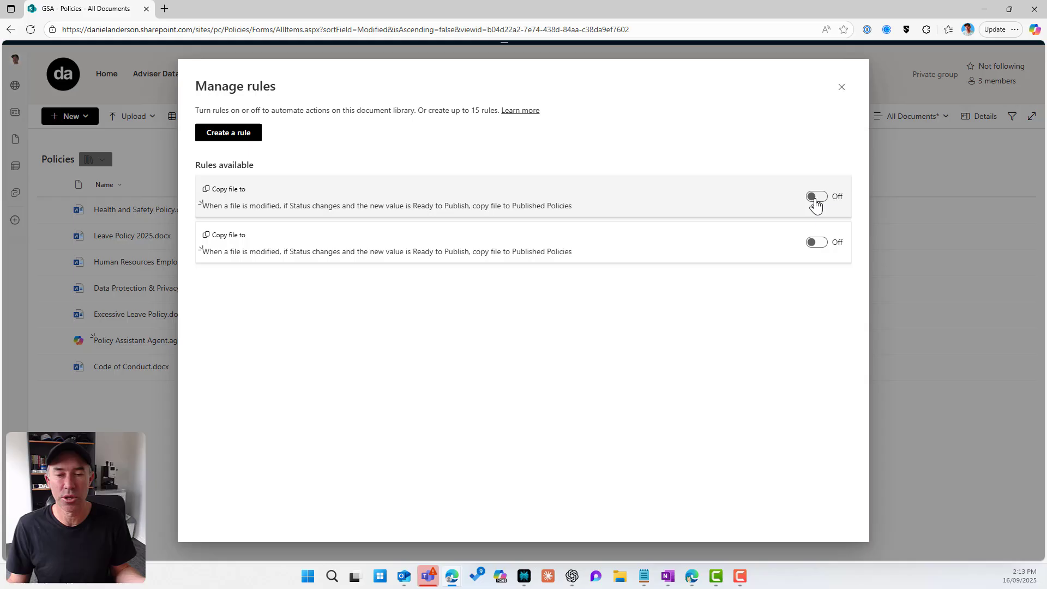
click(658, 208)
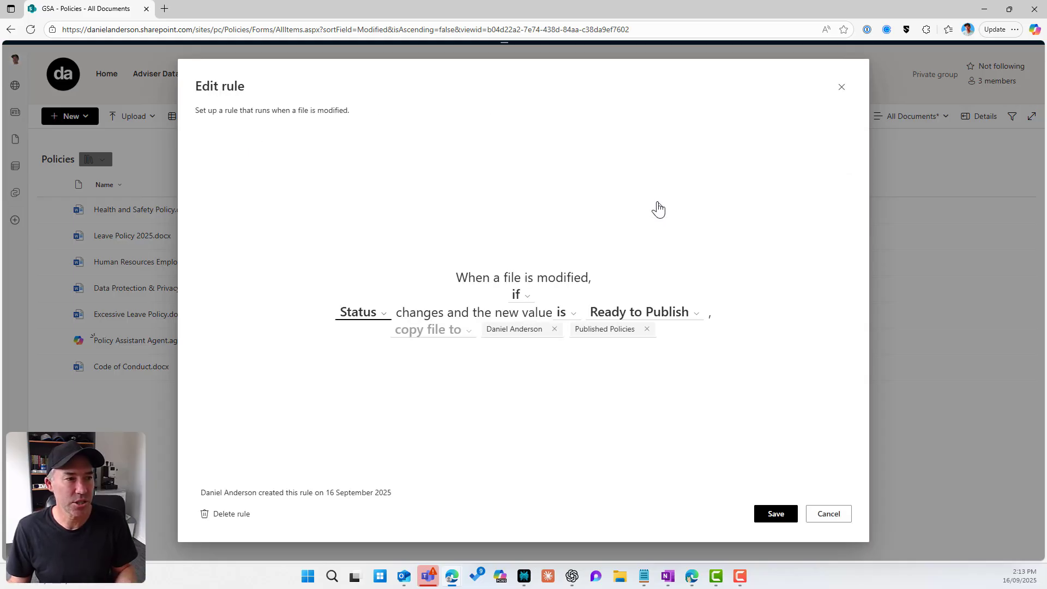
click(235, 513)
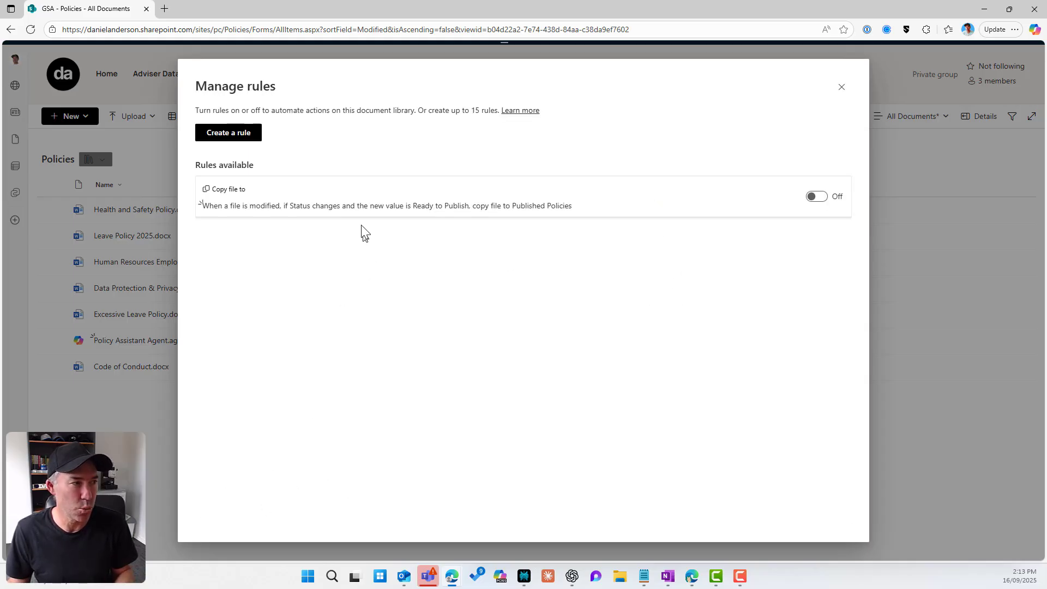
click(370, 203)
click(235, 514)
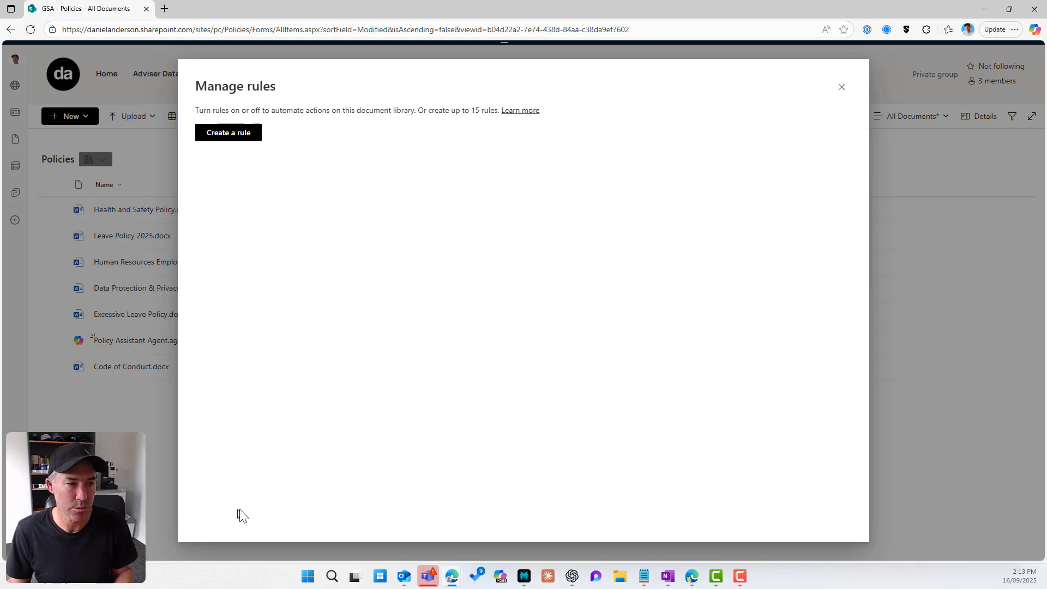
- Start a rule triggered when a modified file's Status is Ready to Publish
click(232, 134)
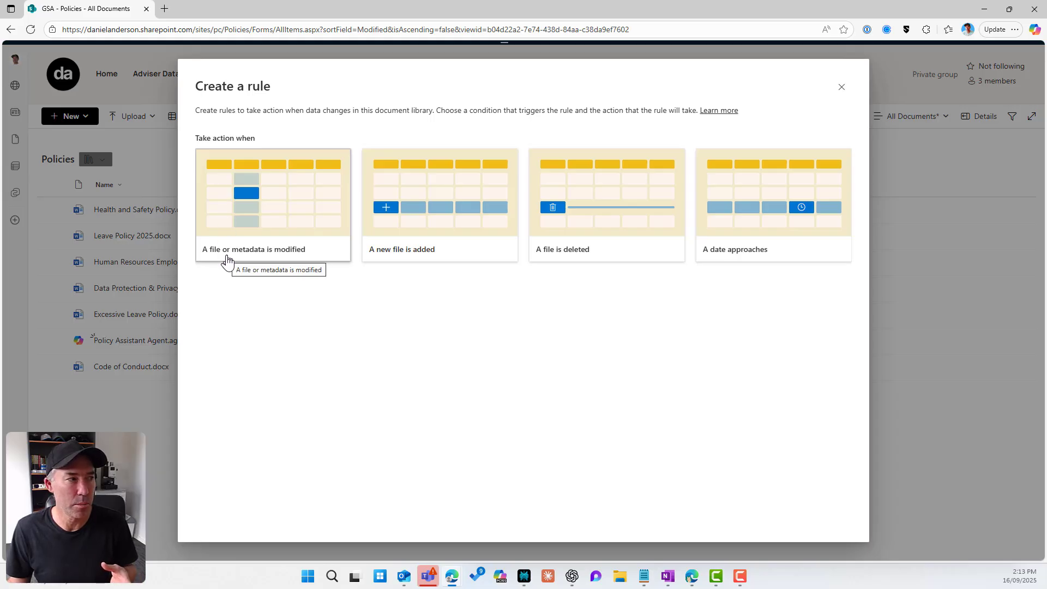
click(250, 226)
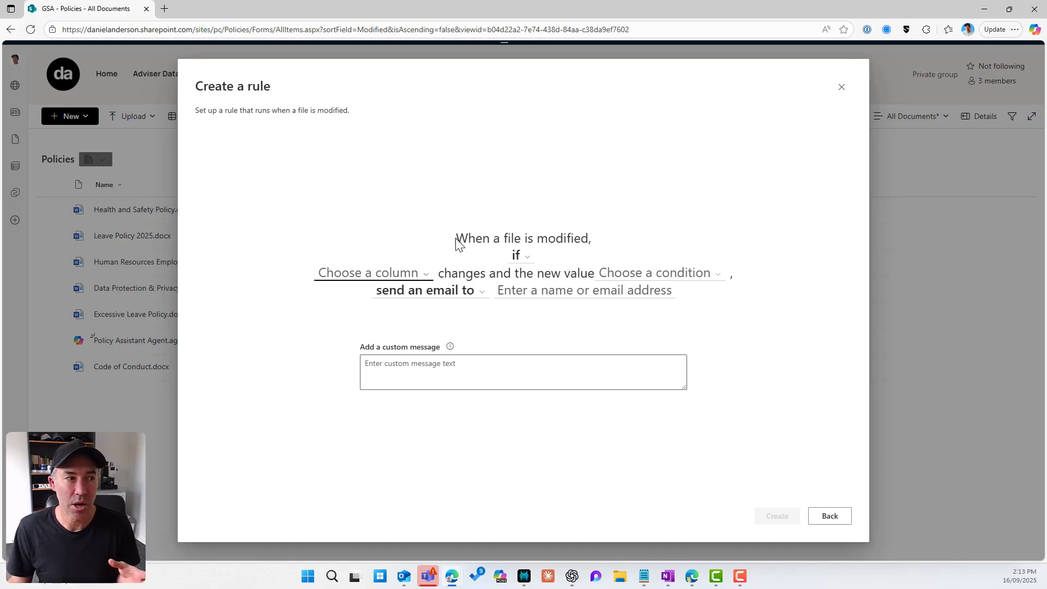
click(402, 273)
click(371, 309)
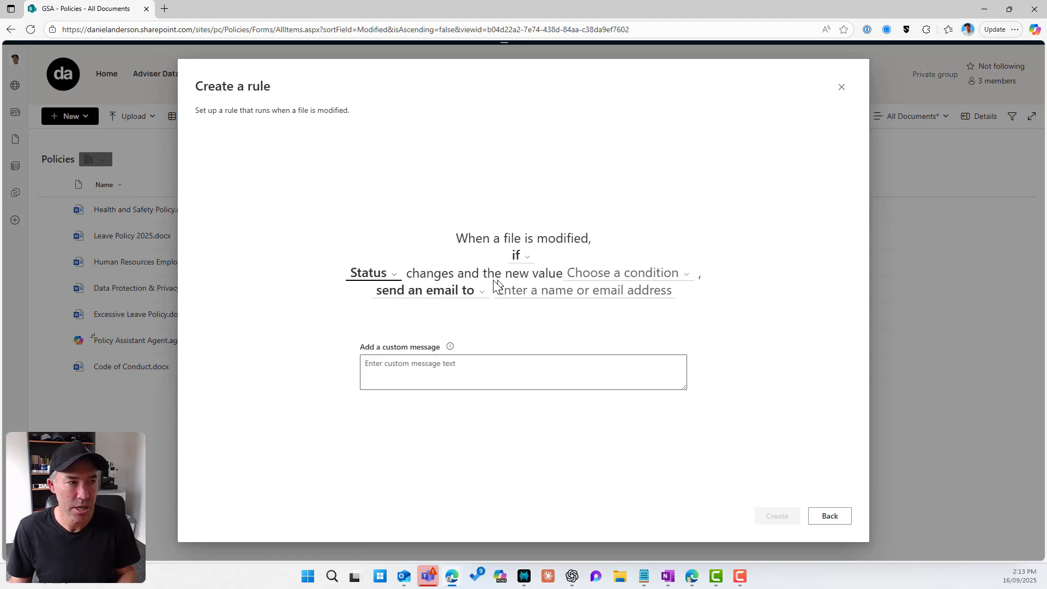
click(600, 275)
click(600, 309)
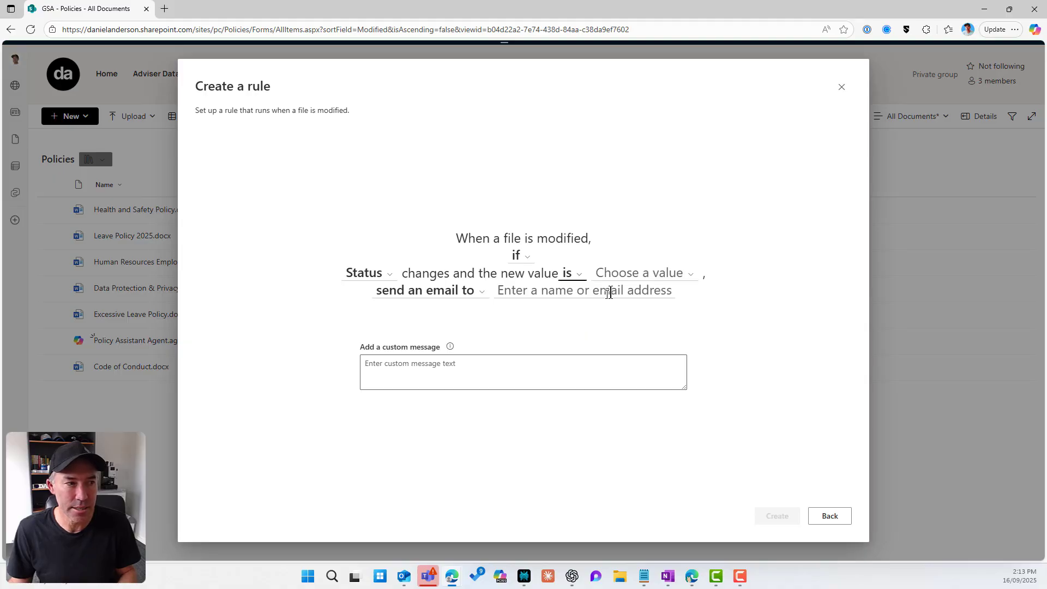
click(635, 274)
click(630, 330)
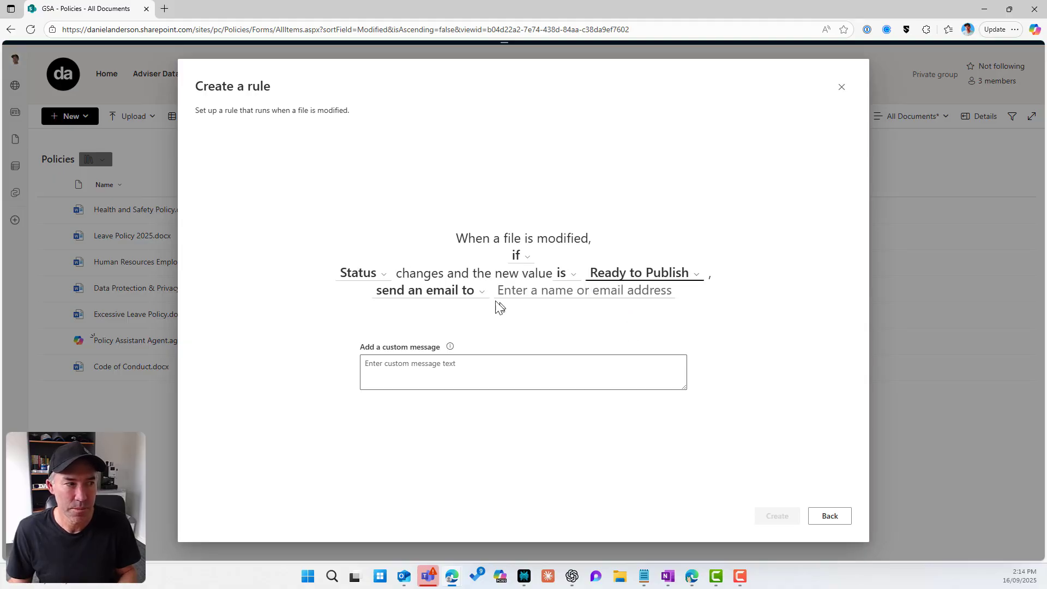
click(462, 294)
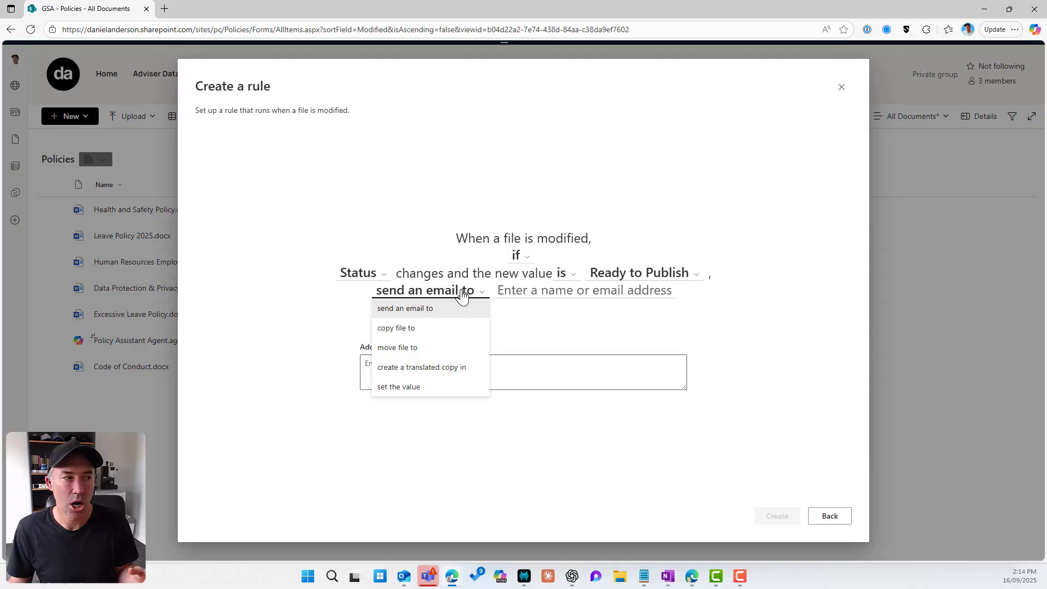
- Make the rule copy the file to the Published Policies library on the Pipeline2025 site
click(430, 332)
click(541, 343)
text(https://danielanderson.sharepoint.com/sites/Pipeline2025)
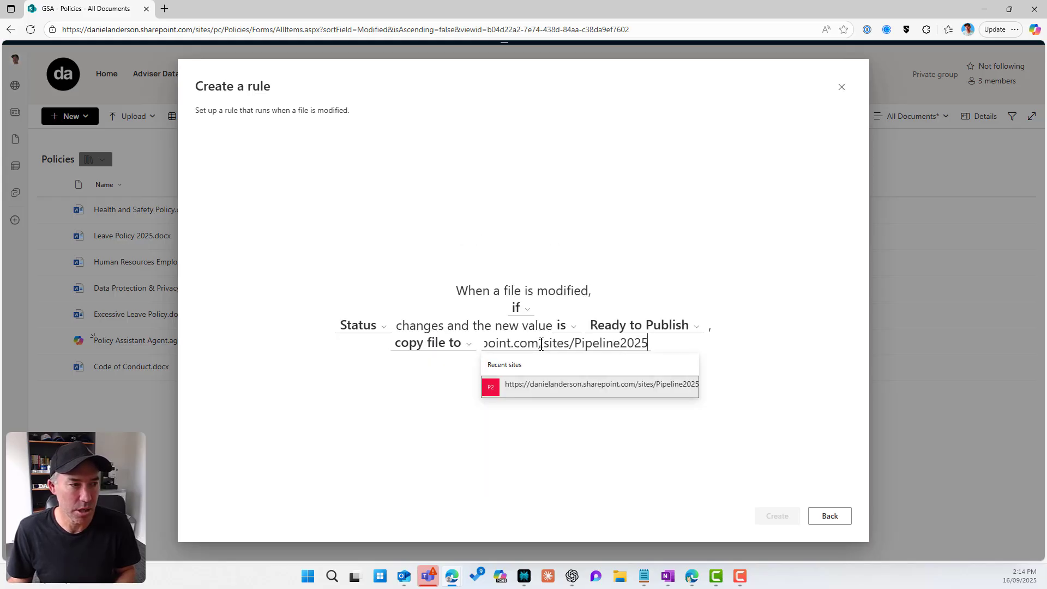
click(541, 388)
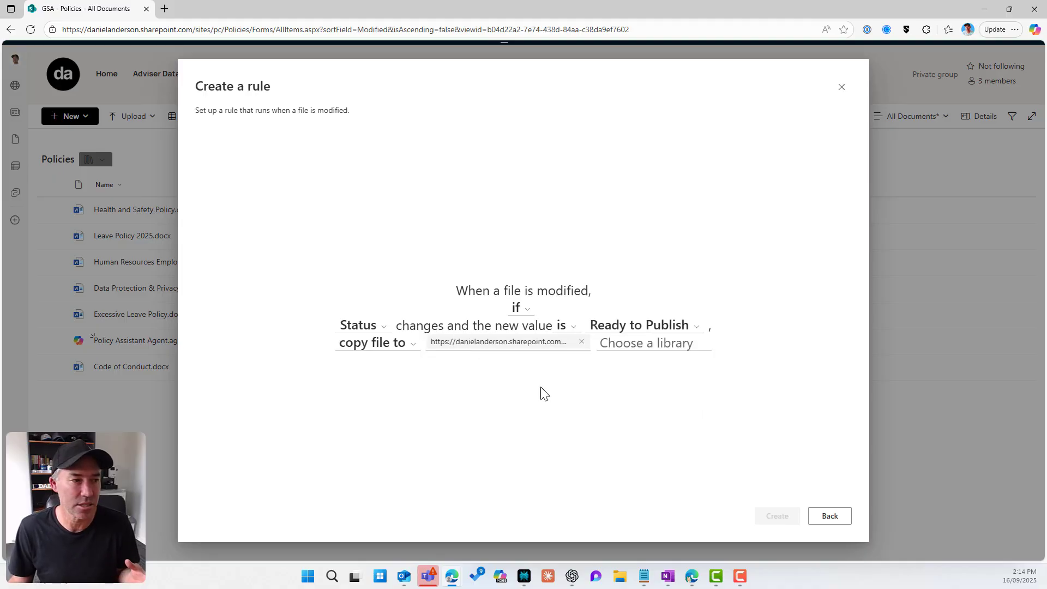
click(657, 349)
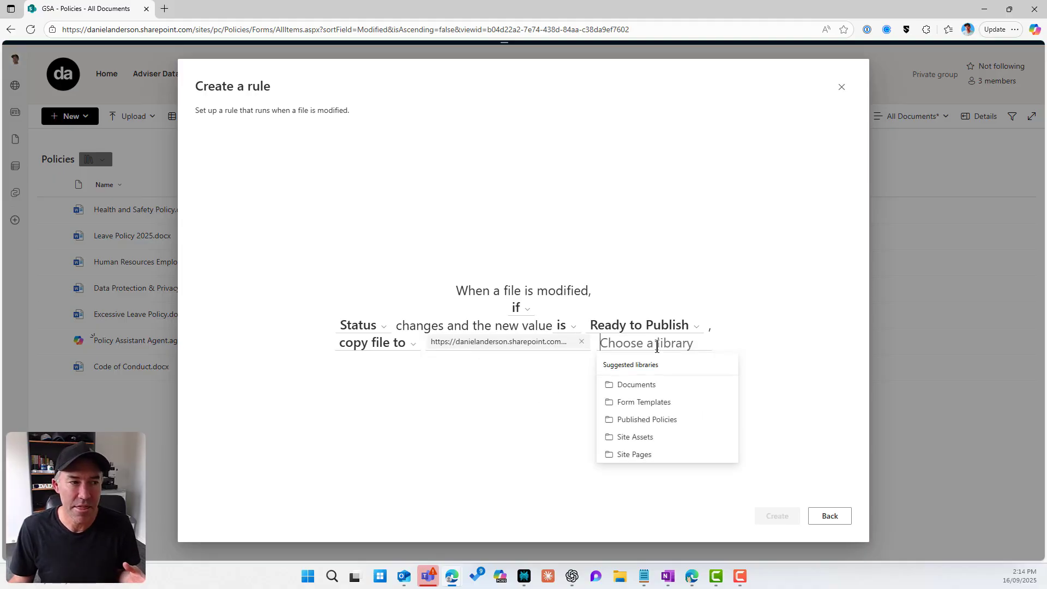
click(637, 421)
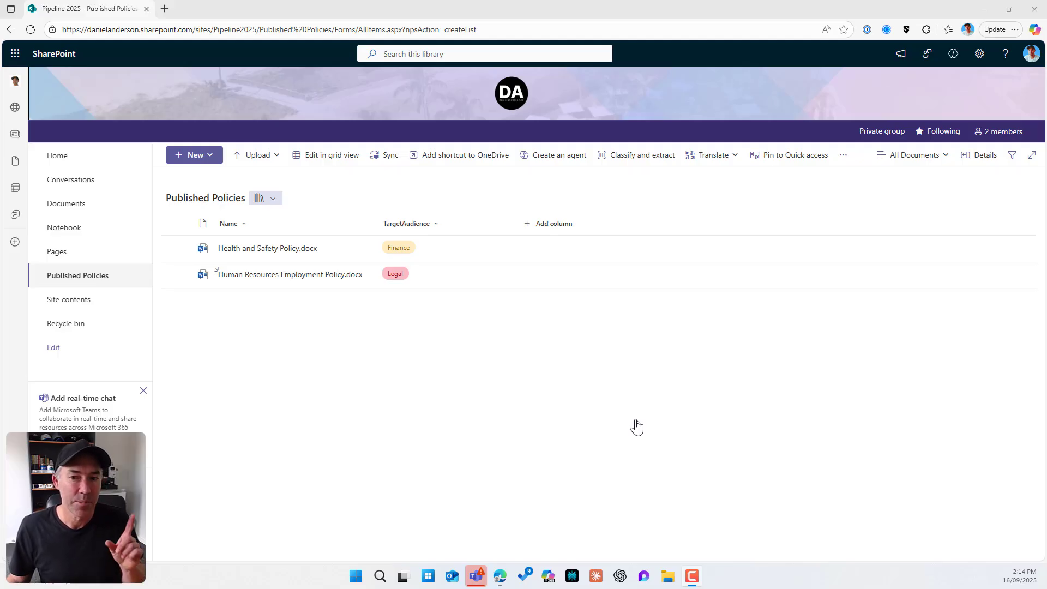
click(436, 231)
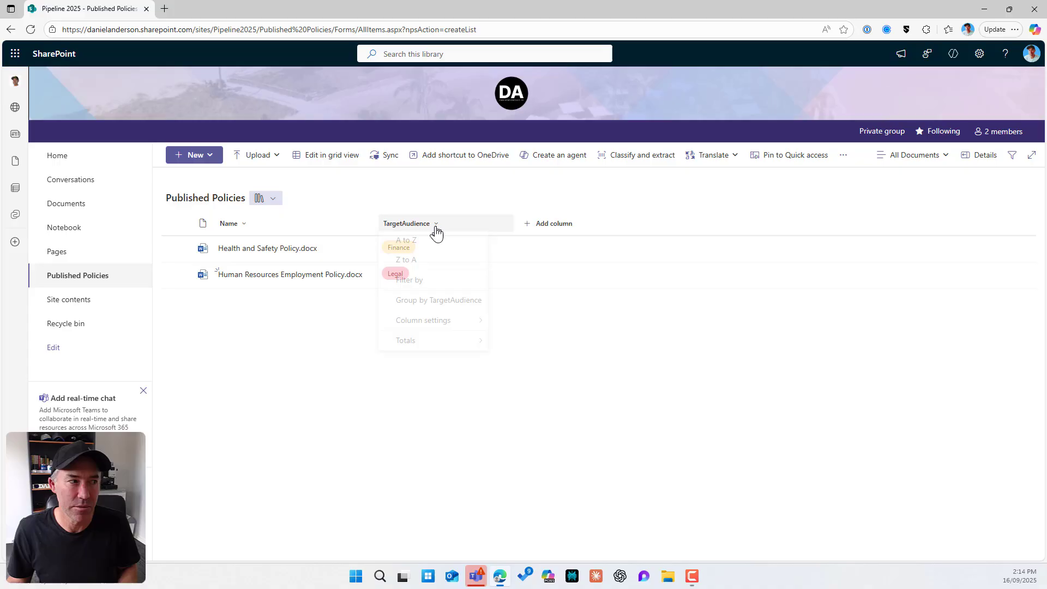
mouse_move(446, 333)
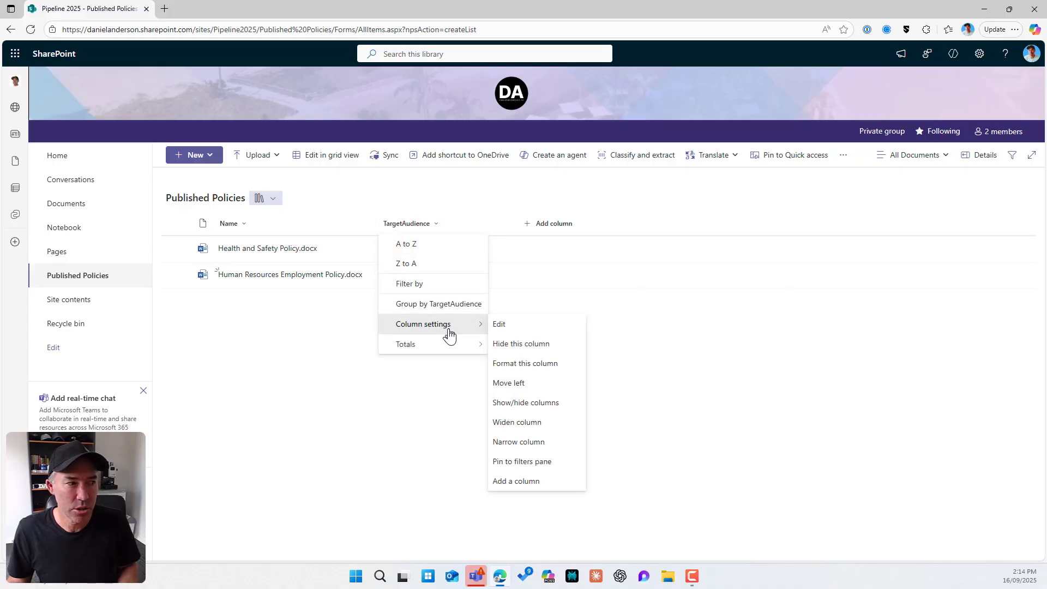
click(500, 325)
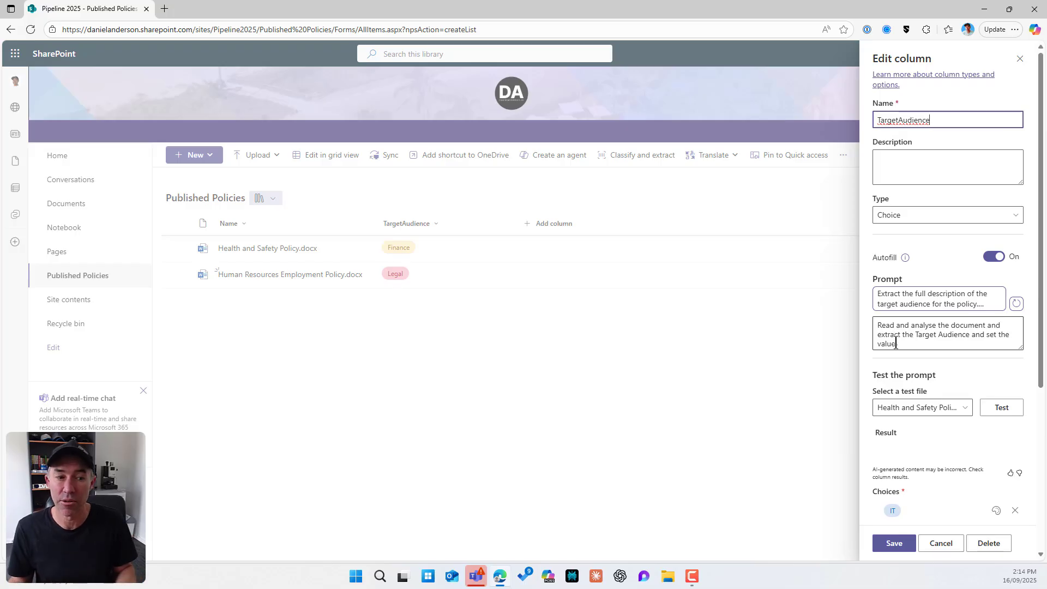
click(941, 543)
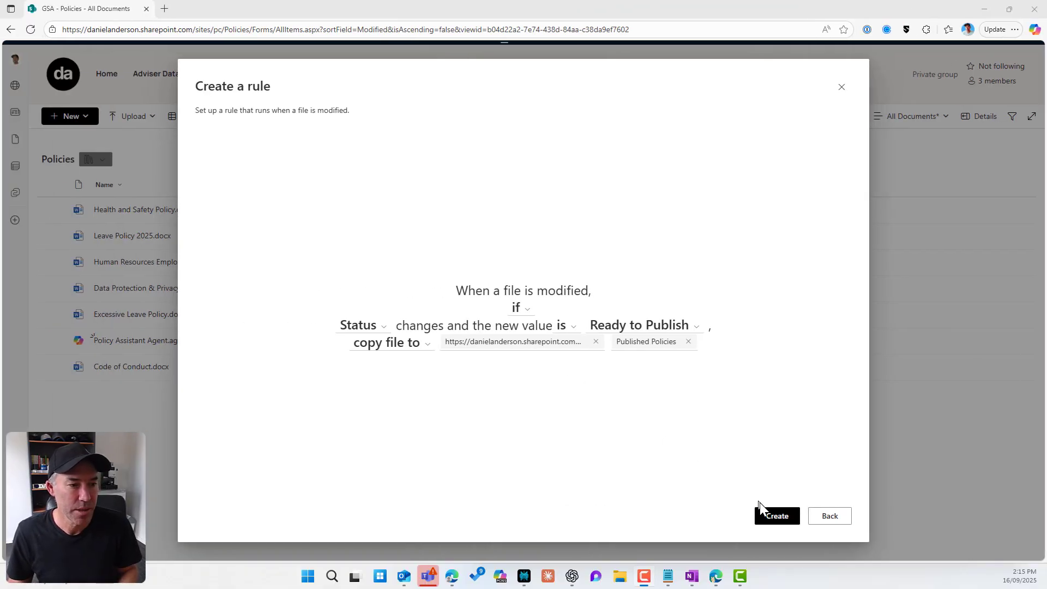
- Create the copy-to-Published Policies rule, confirm it is On, and close Manage rules
click(782, 522)
click(781, 519)
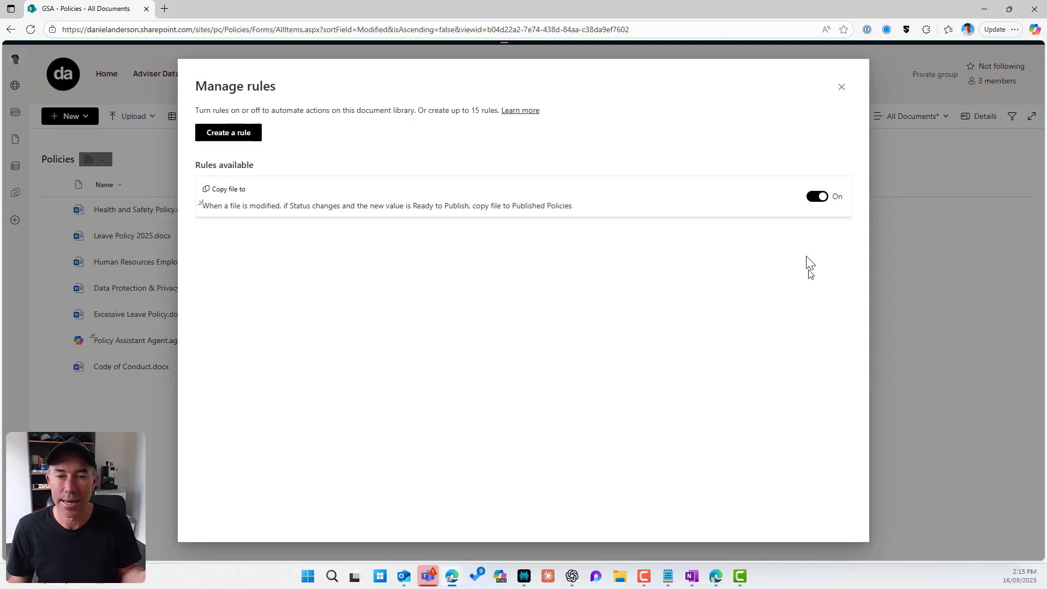
click(841, 88)
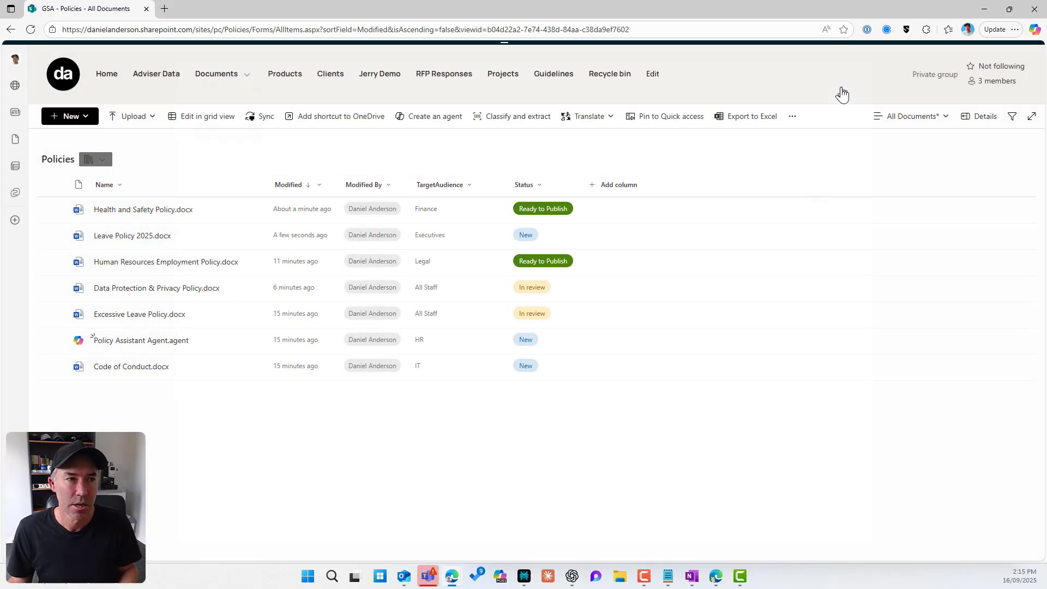
- Open Leave Policy 2025.docx in Word for the web, then return to the library
click(124, 245)
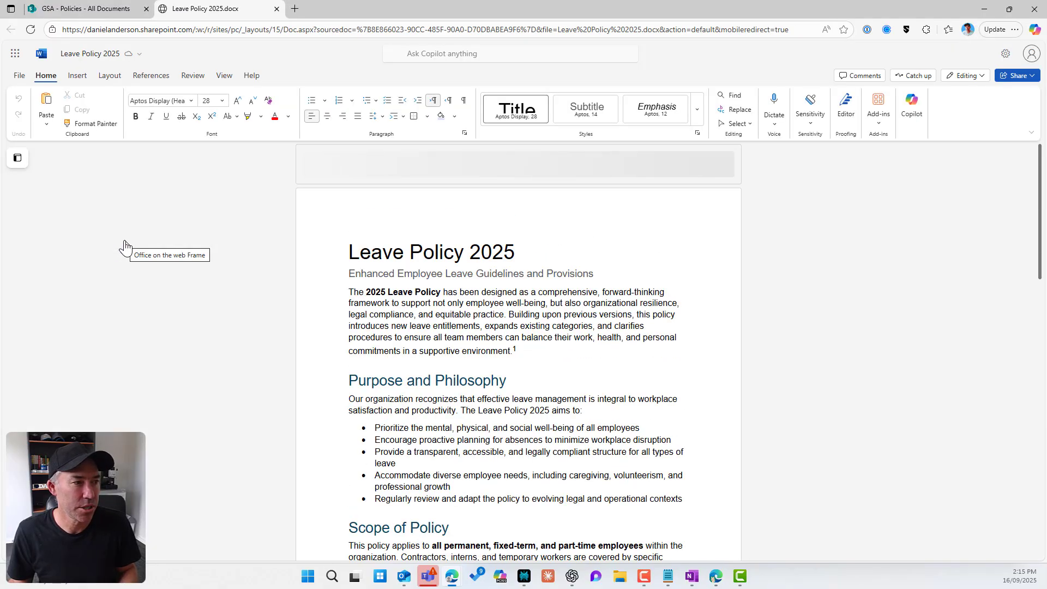
scroll(484, 334, down, 12)
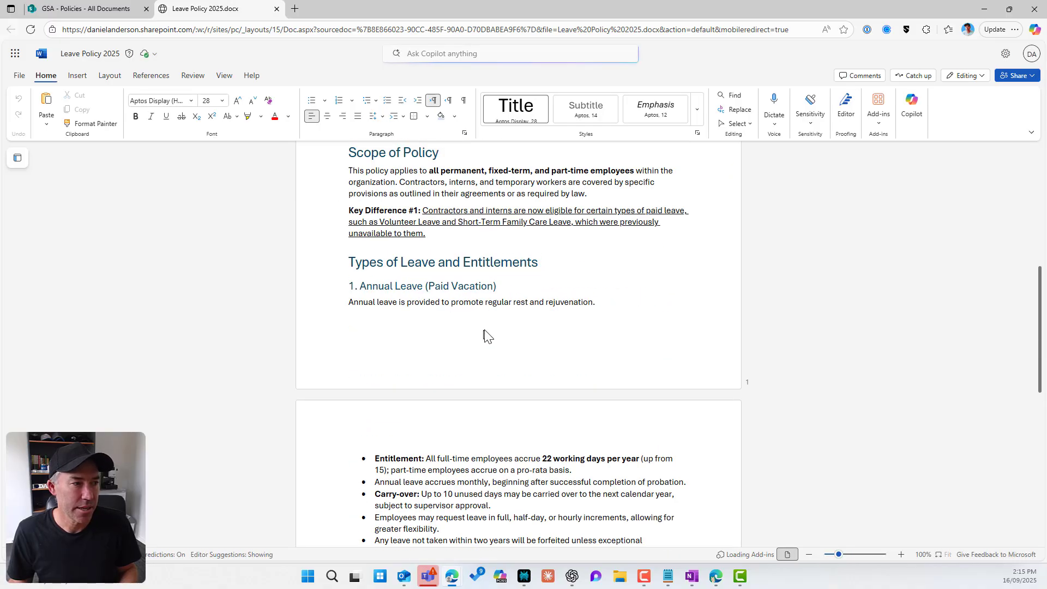
scroll(487, 327, up, 12)
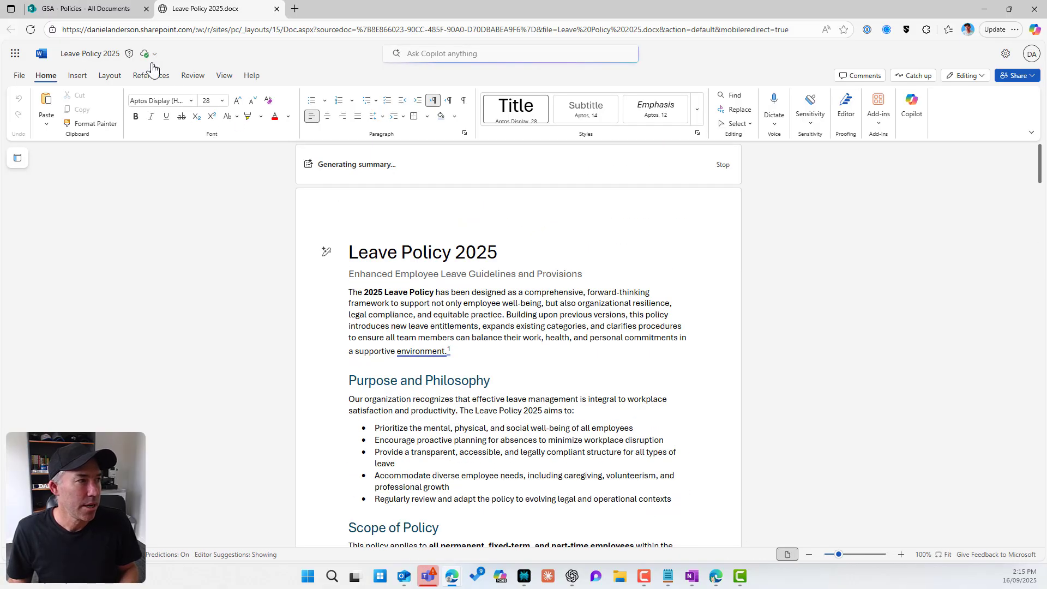
click(109, 10)
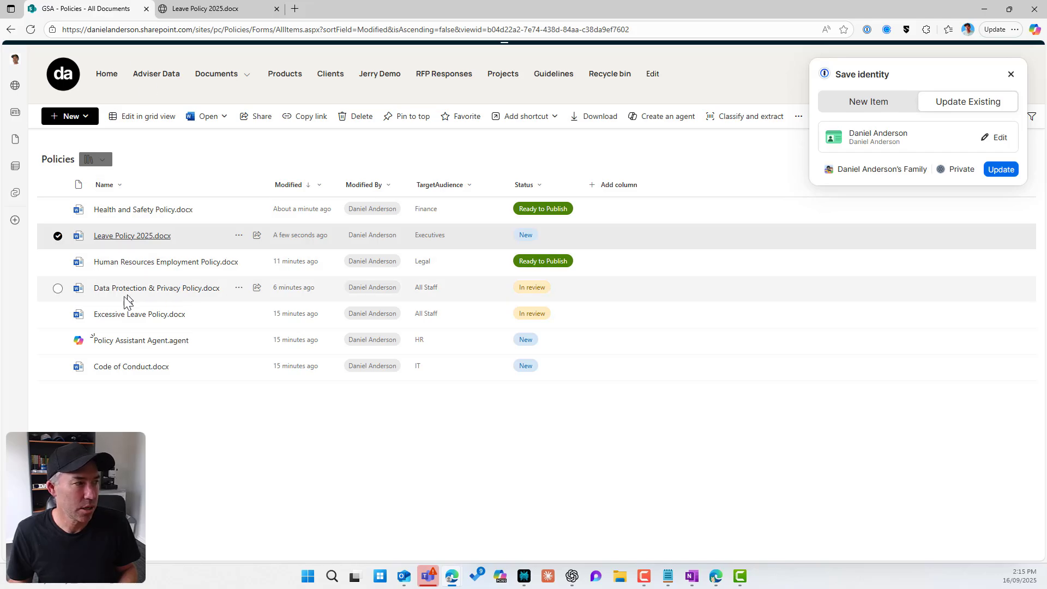
- Open Data Protection & Privacy Policy.docx and confirm its Target Audience is All Staff
click(163, 287)
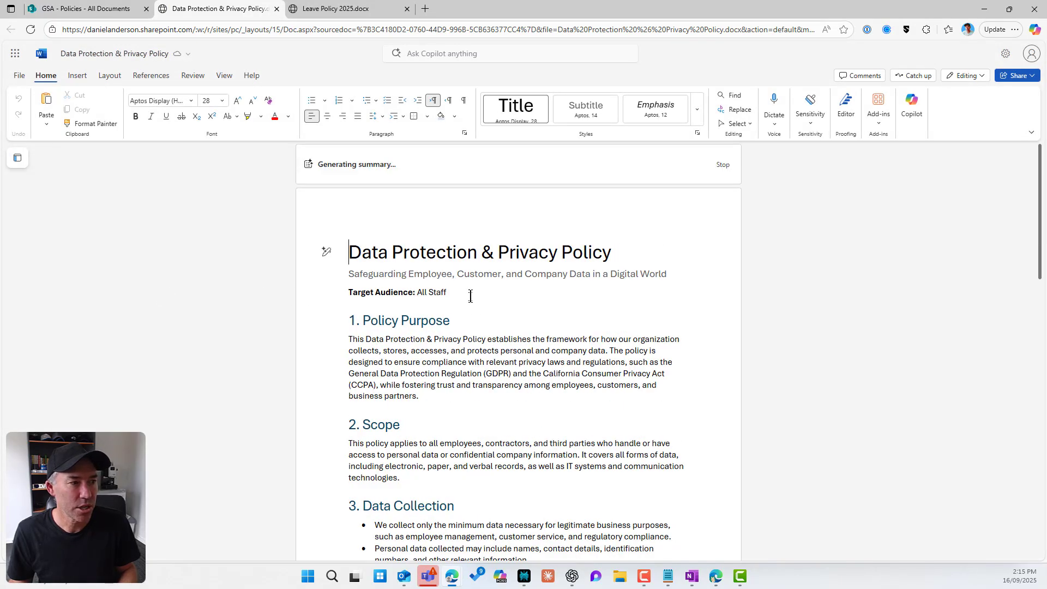
drag(447, 293, 350, 297)
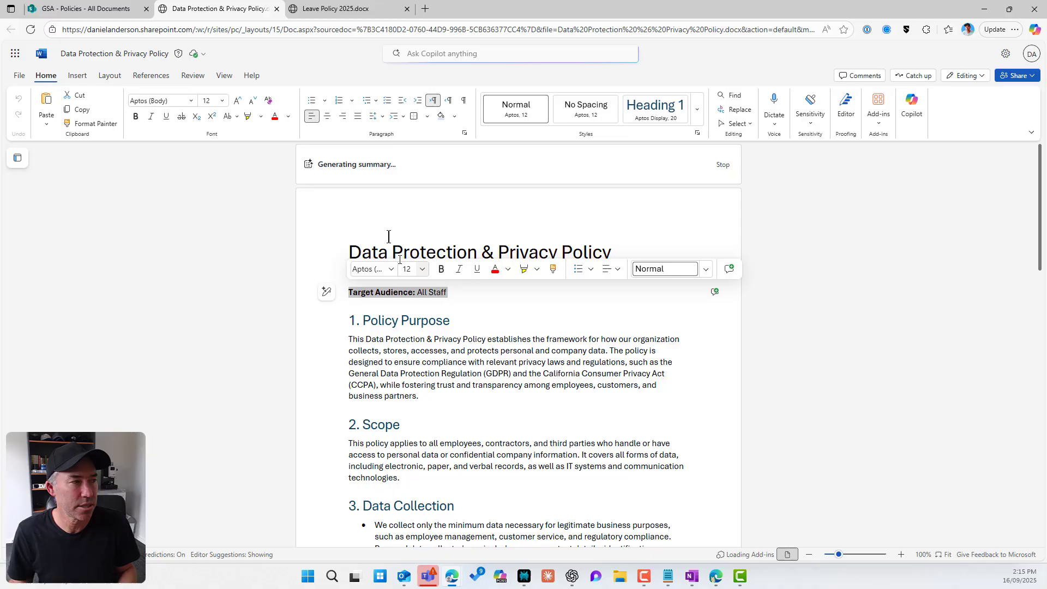
click(488, 322)
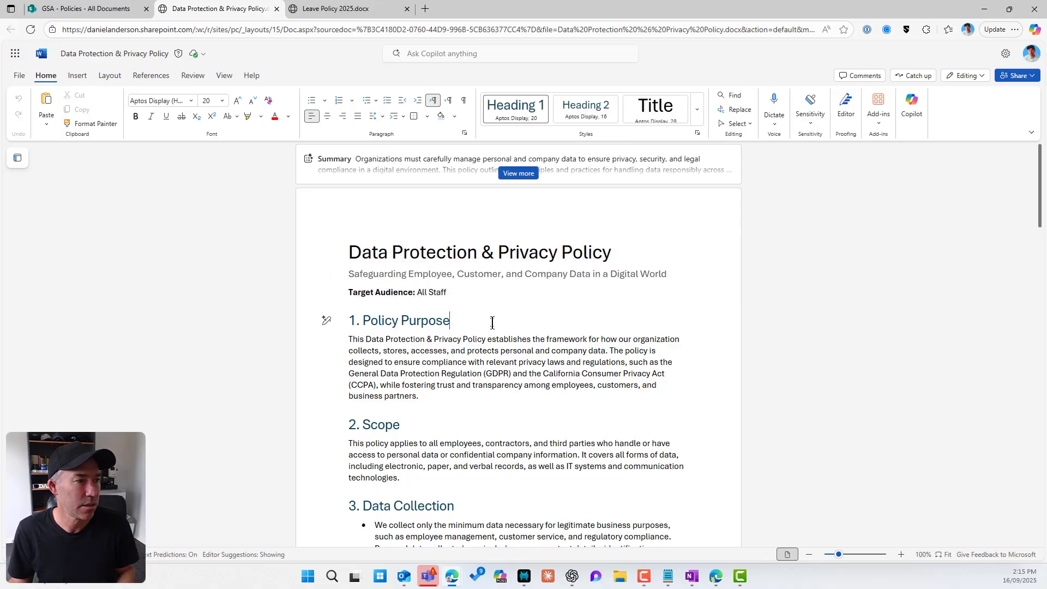
click(123, 9)
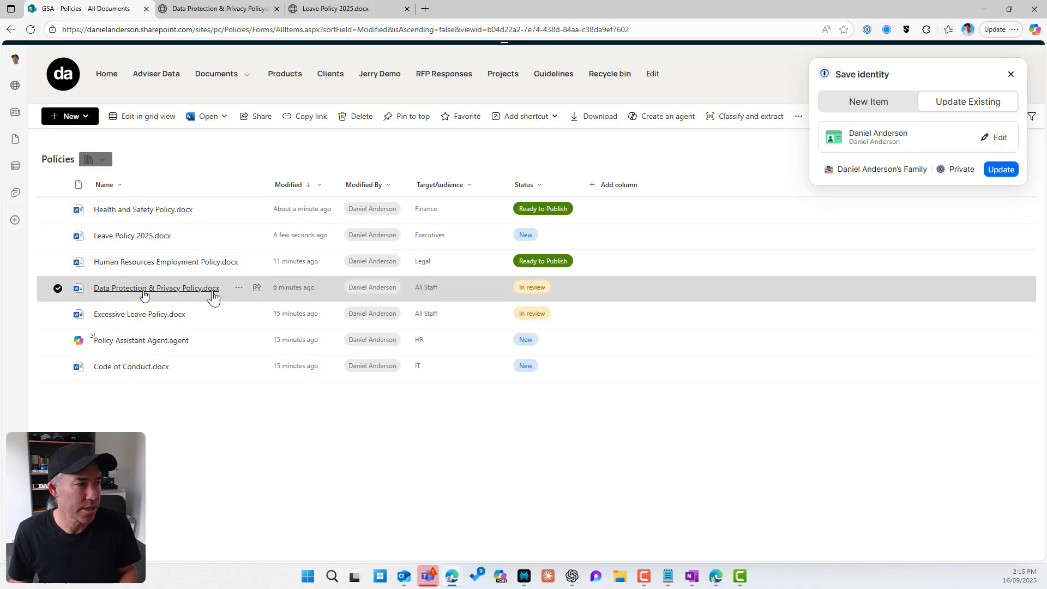
- Set Data Protection & Privacy Policy's Status to Ready to Publish and close both Word tabs
click(1010, 75)
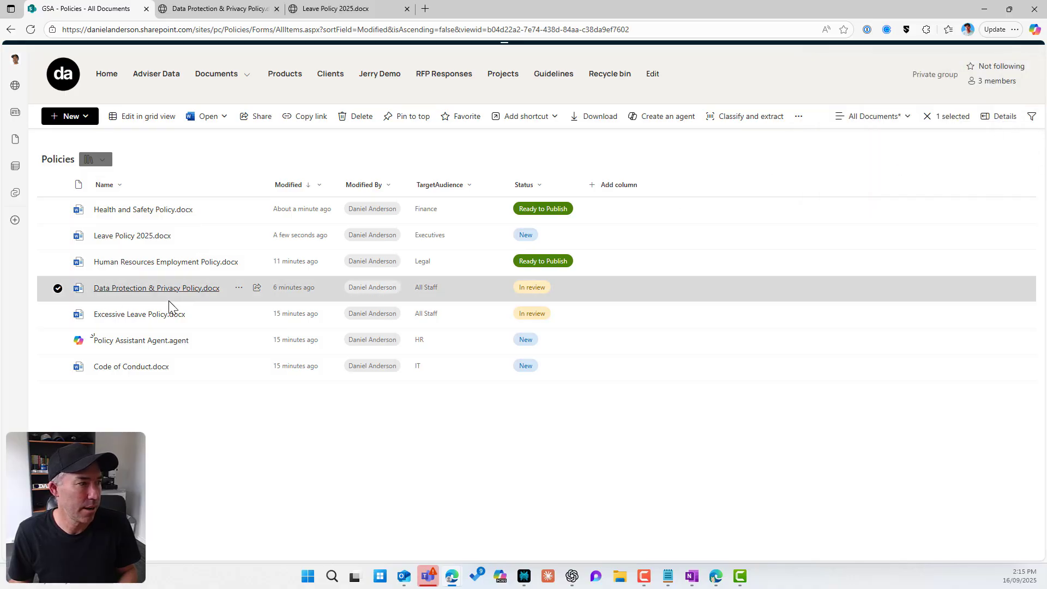
click(987, 124)
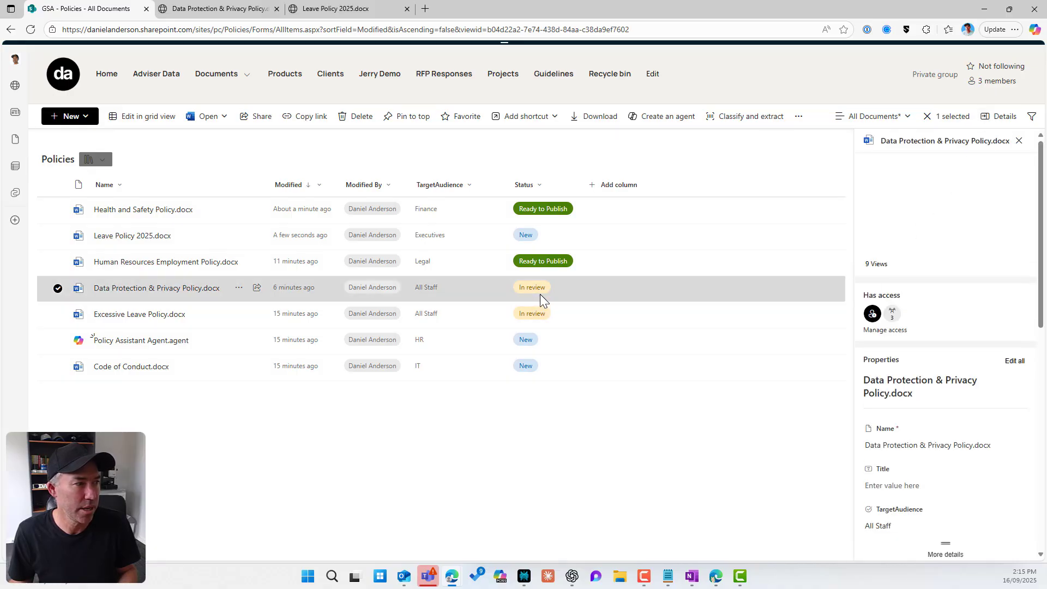
scroll(872, 425, down, 4)
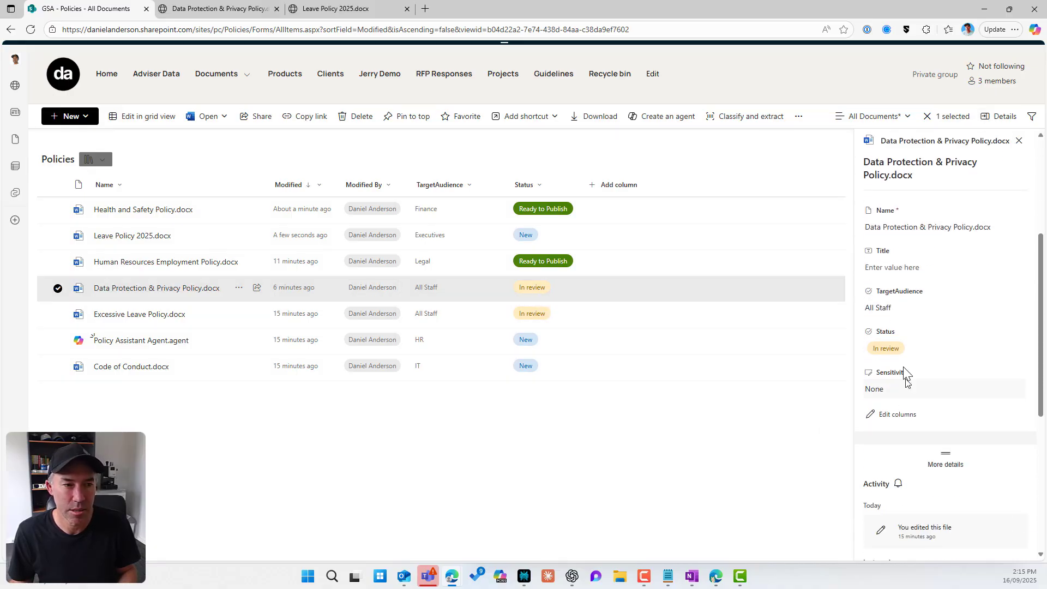
click(893, 349)
click(906, 424)
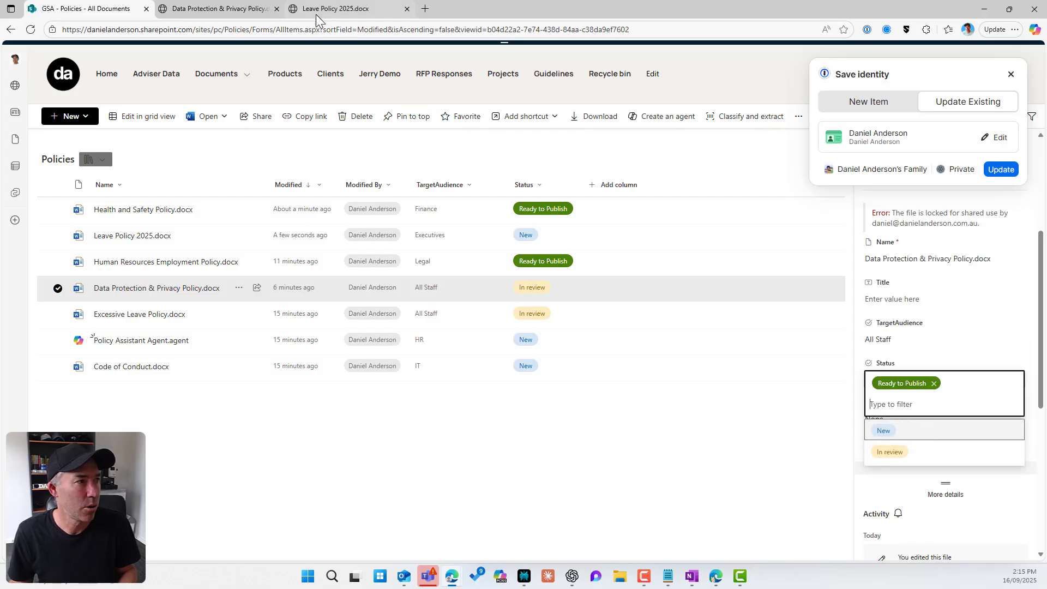
click(277, 9)
click(277, 9)
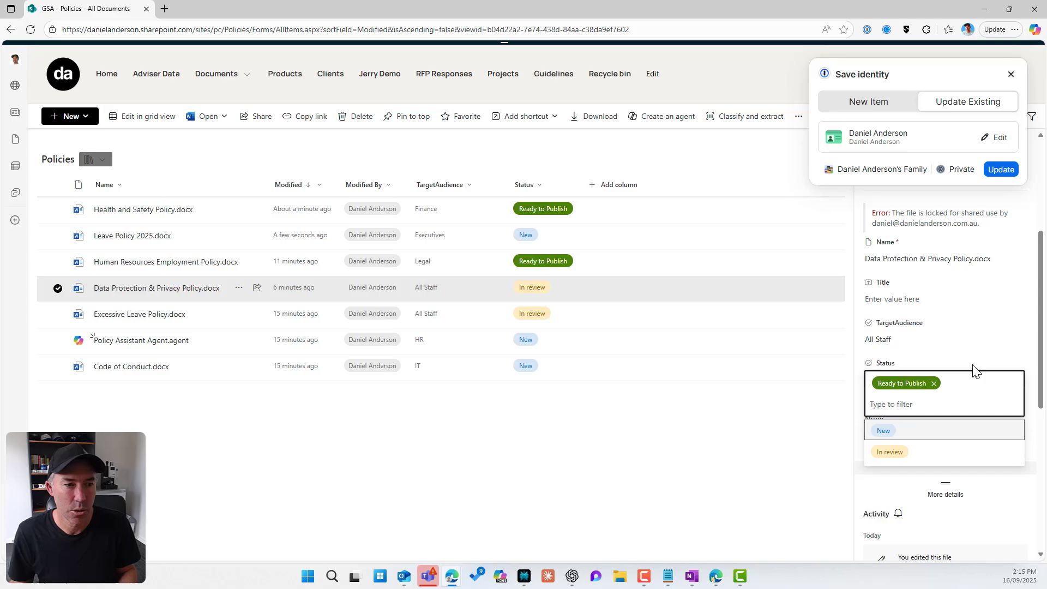
click(1025, 298)
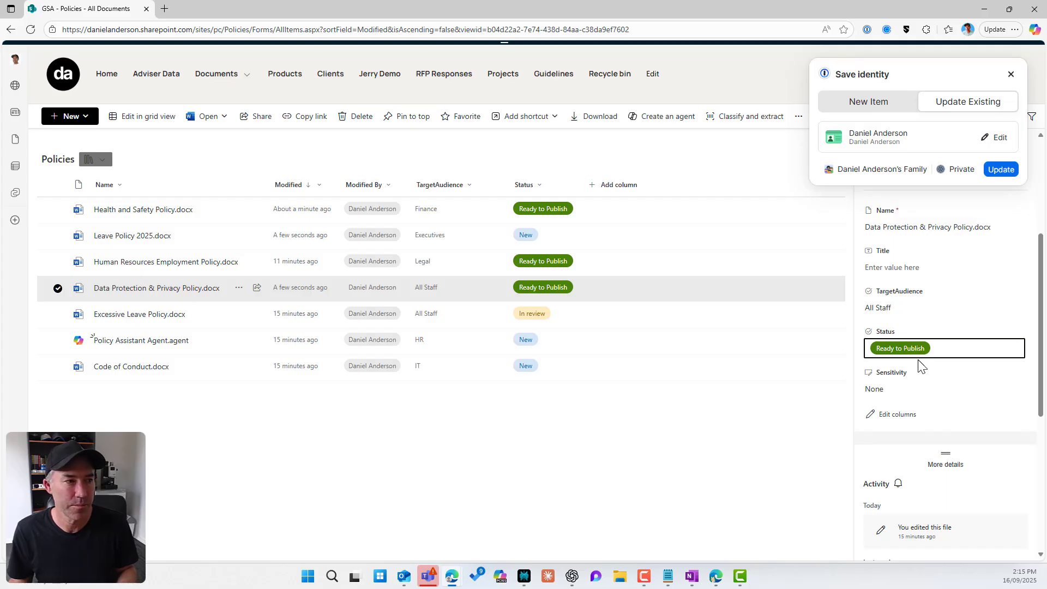
- Set Leave Policy 2025.docx's Status to Ready to Publish
click(58, 288)
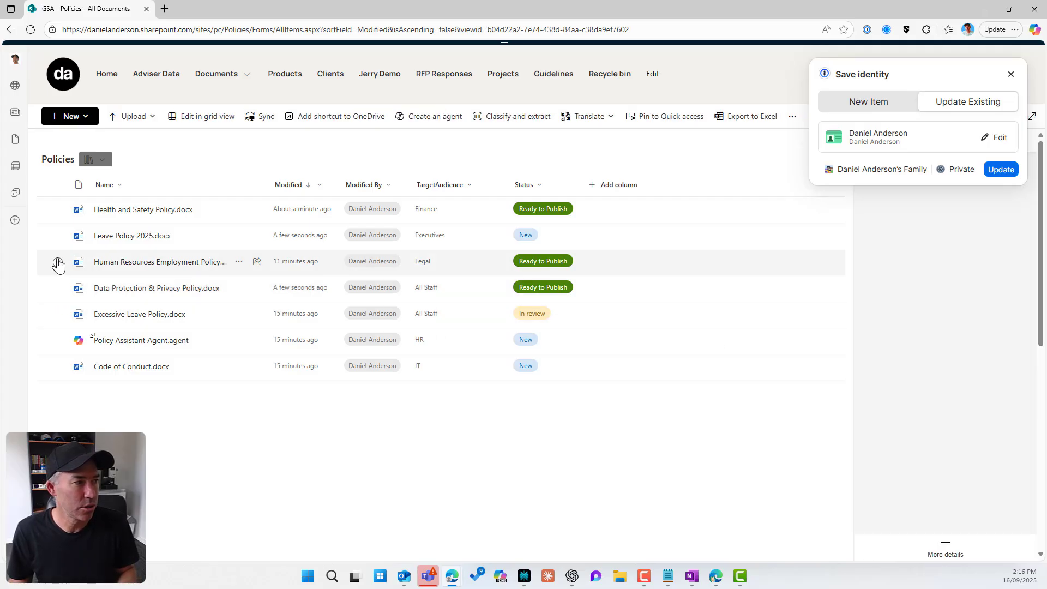
click(57, 235)
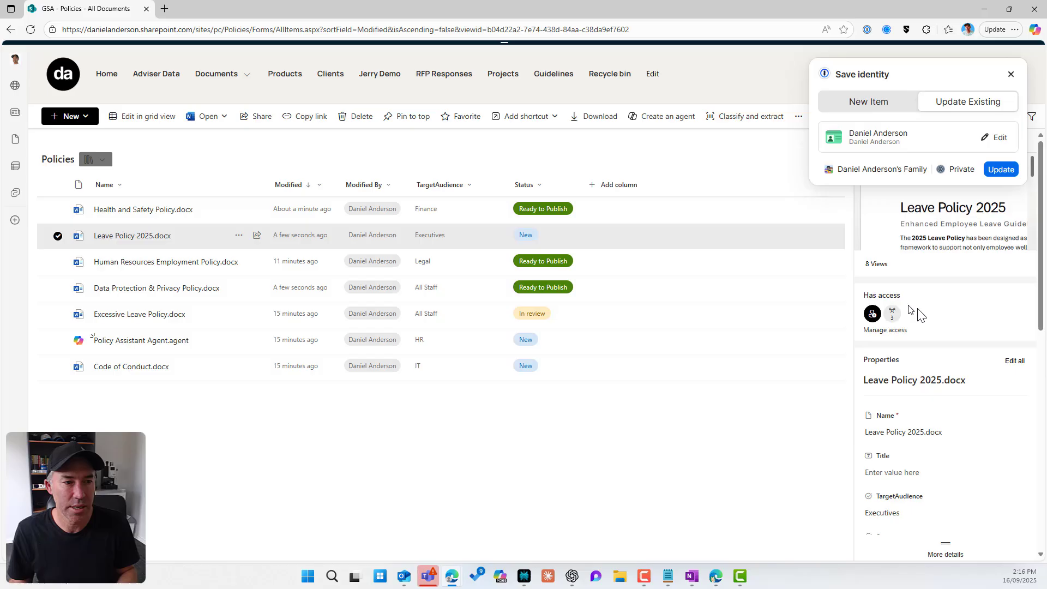
scroll(933, 354, down, 4)
click(909, 333)
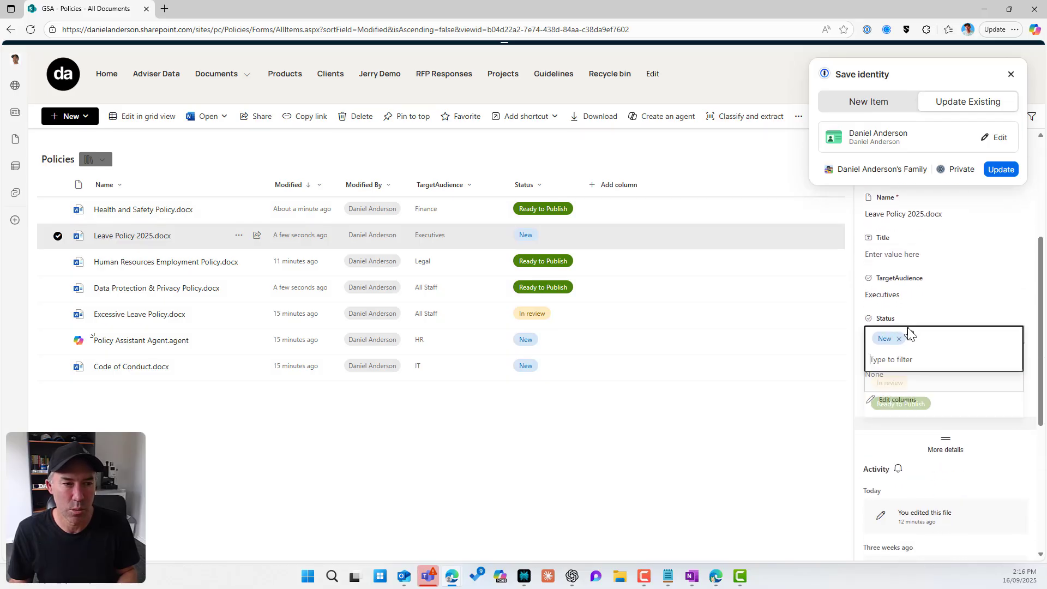
click(926, 409)
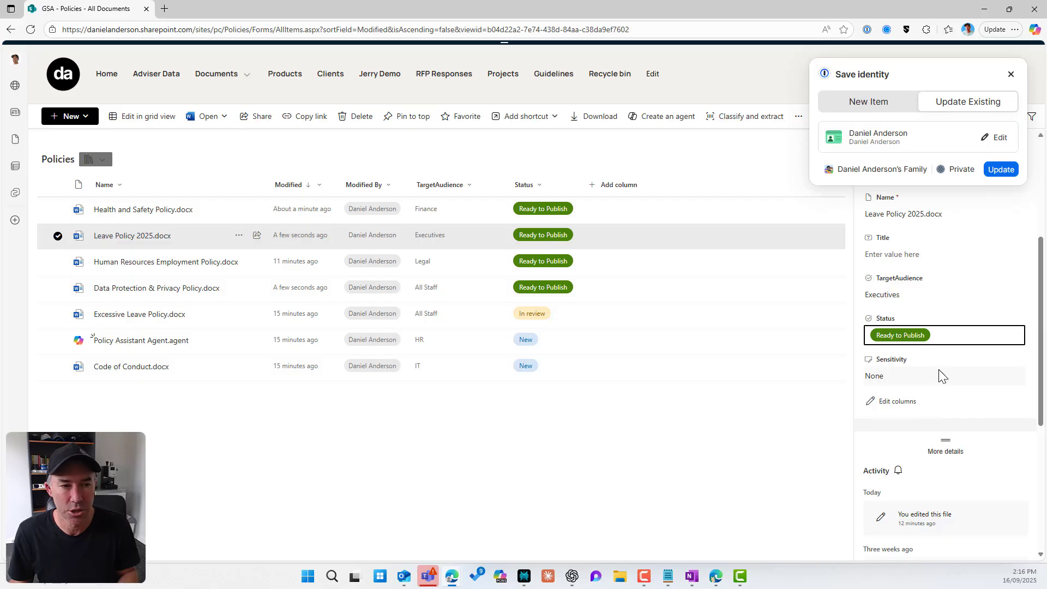
click(1005, 75)
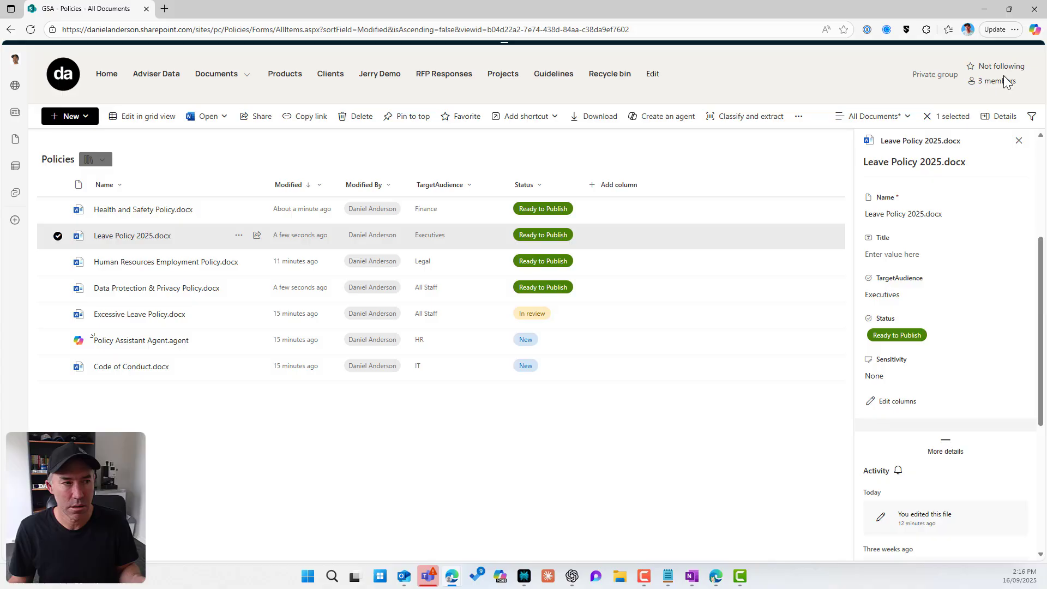